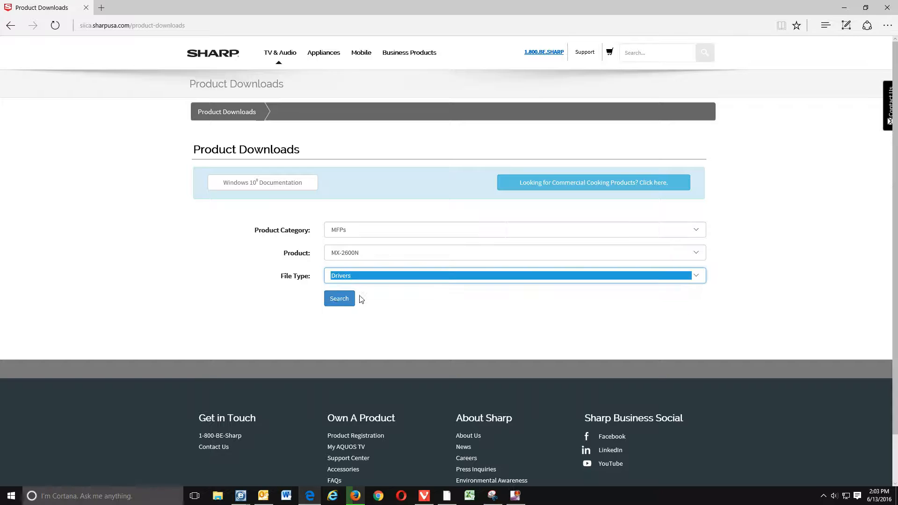
Step: Search the product downloads for MX-2600N drivers and look through the driver packages
{"action": "left_click", "coordinate": [343, 299]}
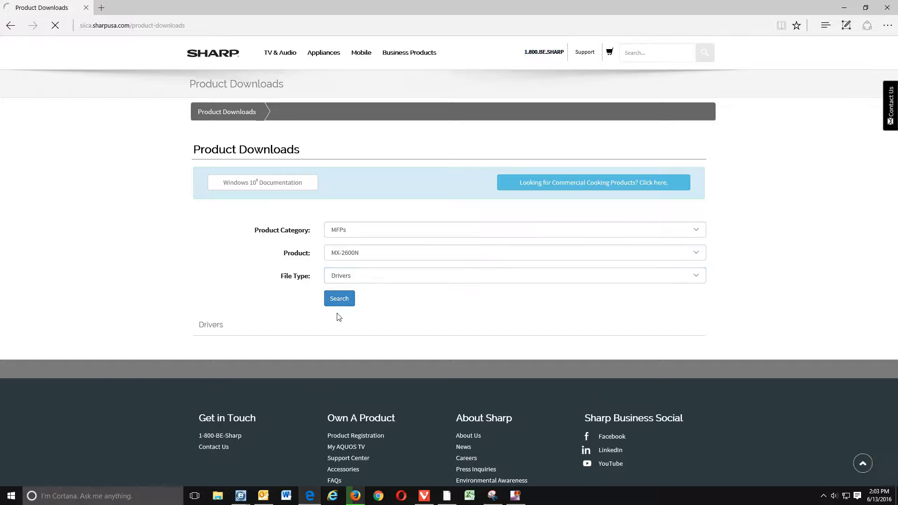
{"action": "scroll", "coordinate": [119, 313], "scroll_direction": "down", "scroll_amount": 3}
{"action": "scroll", "coordinate": [119, 316], "scroll_direction": "down", "scroll_amount": 2}
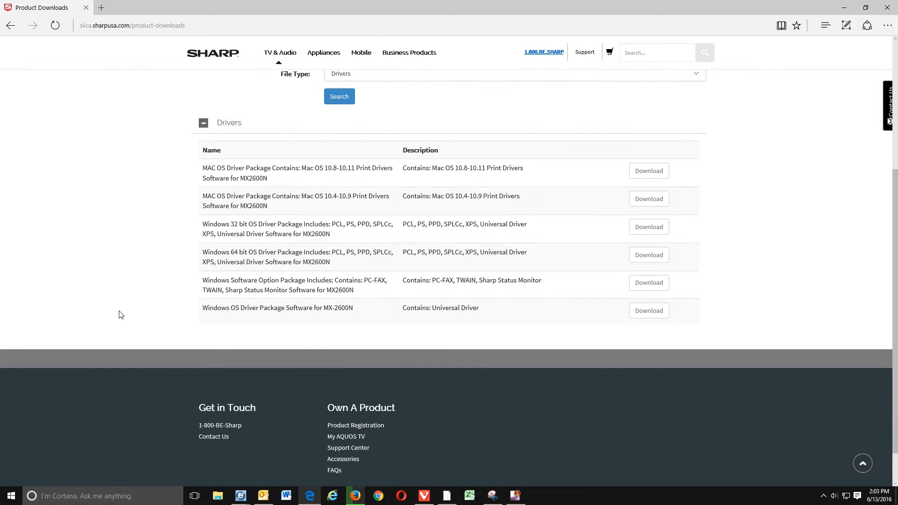
{"action": "scroll", "coordinate": [119, 314], "scroll_direction": "up", "scroll_amount": 2}
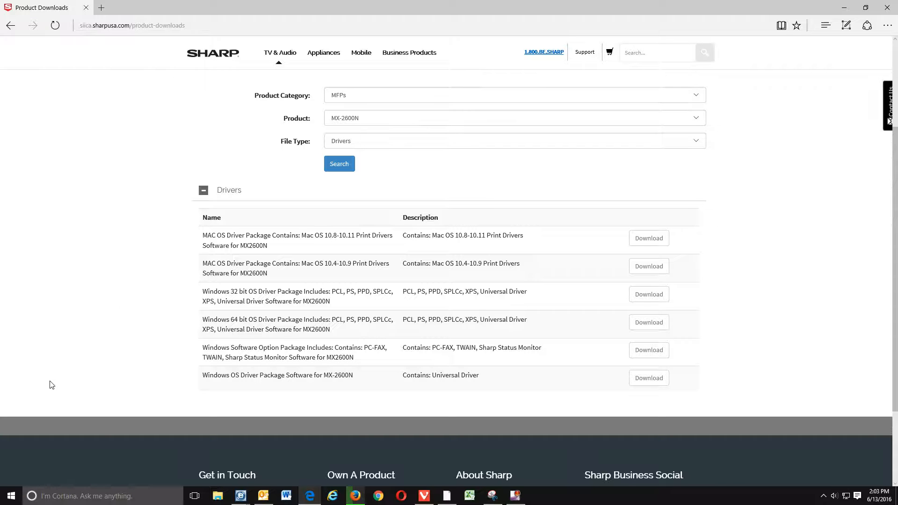
Step: Check the computer's system type in the Windows System information, and close that window
{"action": "left_click", "coordinate": [10, 496]}
{"action": "right_click", "coordinate": [10, 497]}
{"action": "left_click", "coordinate": [36, 283]}
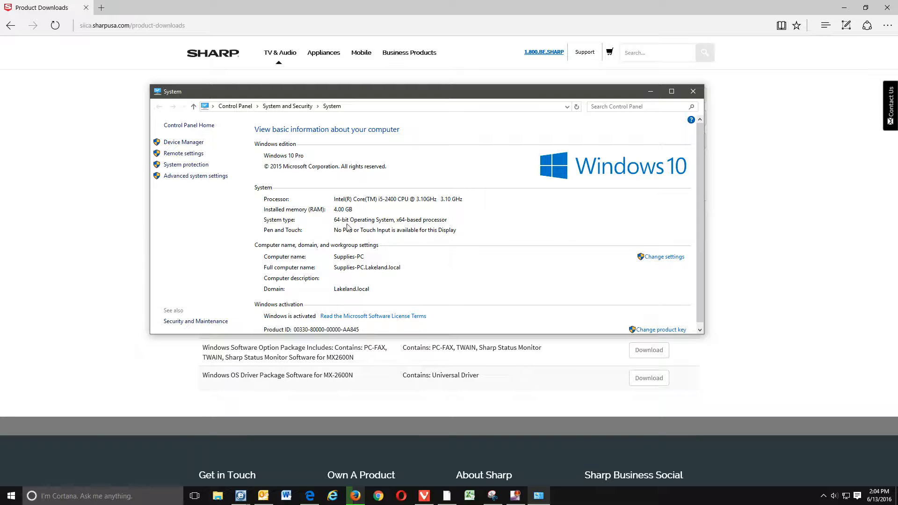
{"action": "left_click", "coordinate": [693, 91]}
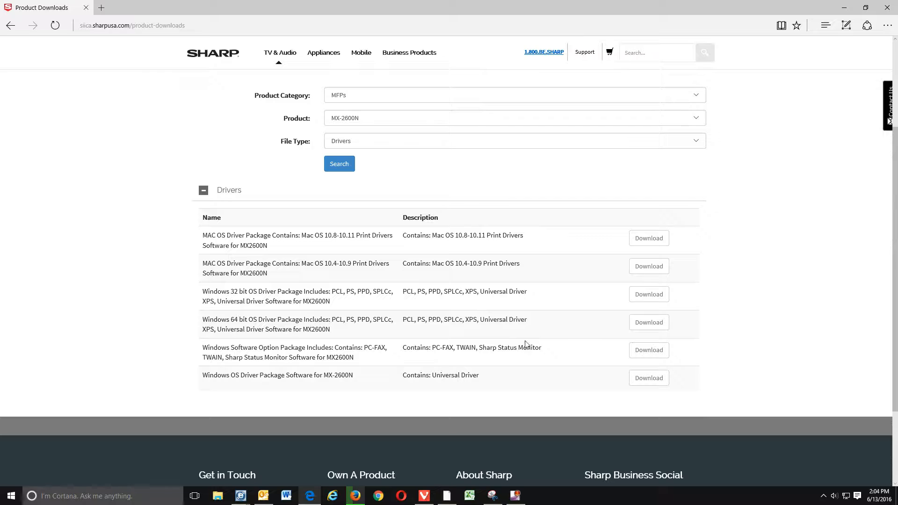
Step: Download the Windows 64 bit OS driver package and launch the WHQL PCL6_PS_PPD print driver installer inside it
{"action": "left_click", "coordinate": [645, 323]}
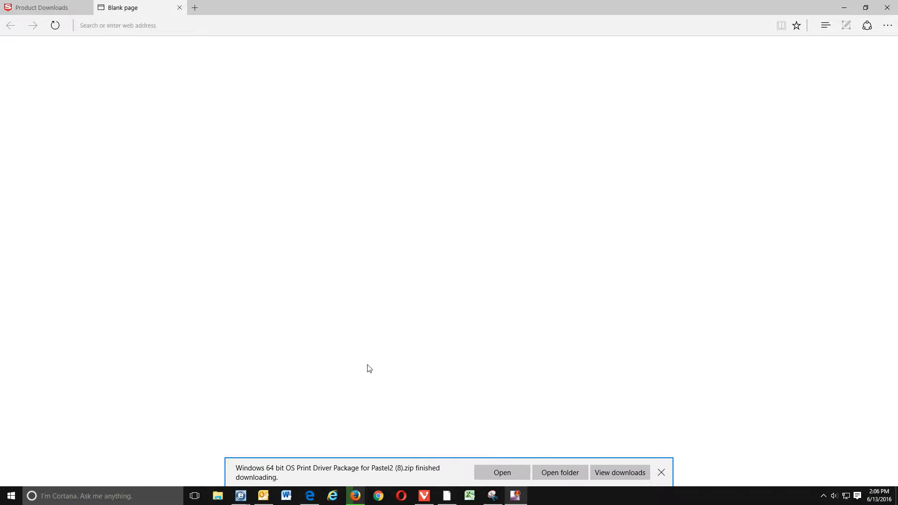
{"action": "left_click", "coordinate": [503, 468]}
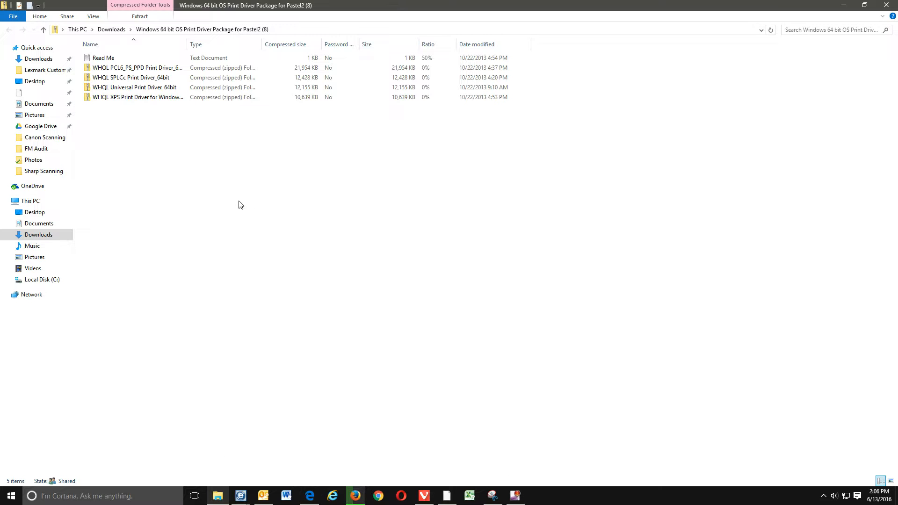
{"action": "double_click", "coordinate": [102, 71]}
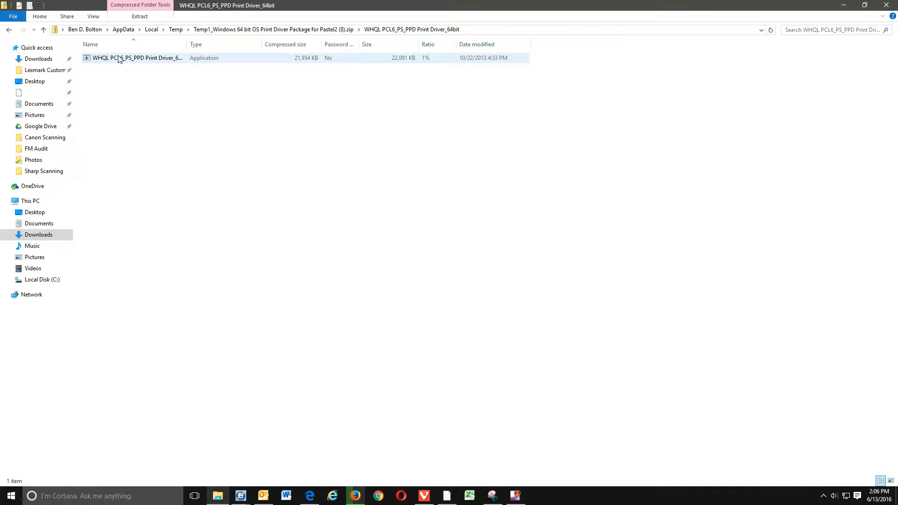
{"action": "left_click", "coordinate": [118, 58]}
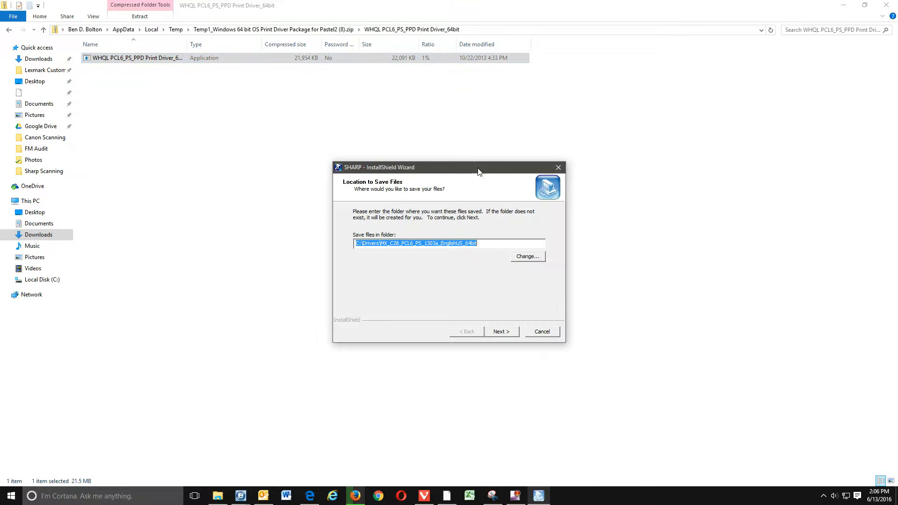
Step: Keep the default save folder and choose Standard installation for the detected SHARP MX-2600N
{"action": "left_click_drag", "start_coordinate": [451, 169], "coordinate": [431, 149]}
{"action": "left_click", "coordinate": [489, 314]}
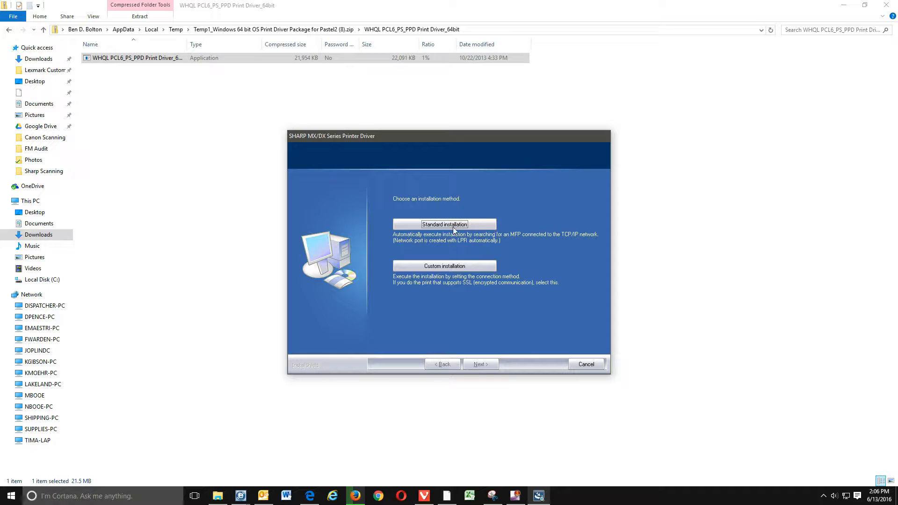
{"action": "left_click", "coordinate": [448, 226]}
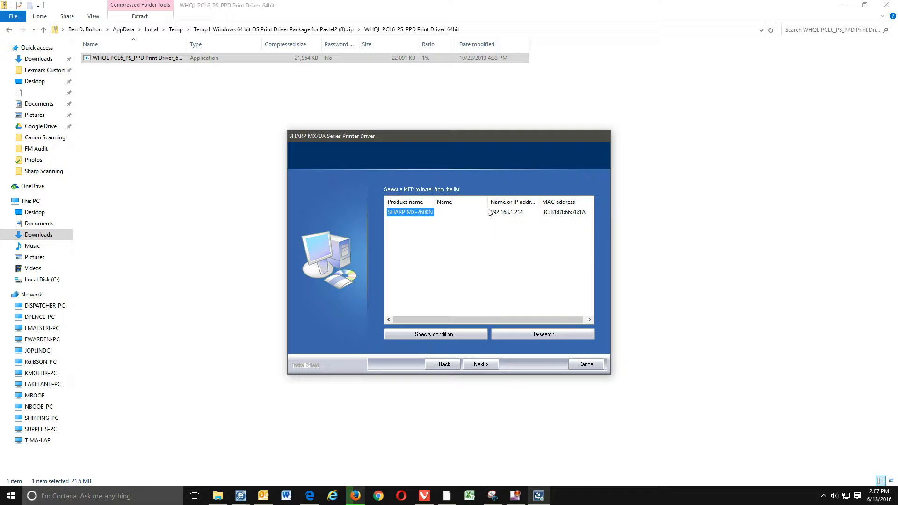
{"action": "left_click", "coordinate": [482, 365]}
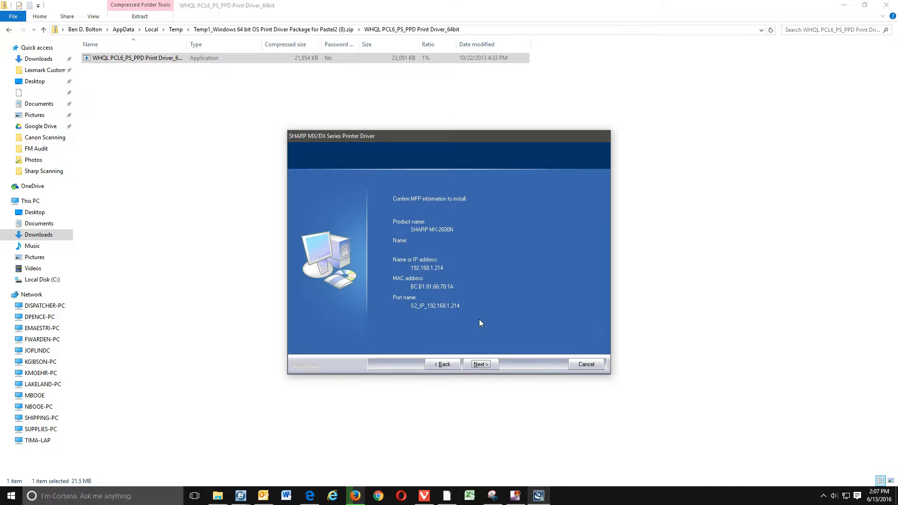
{"action": "left_click", "coordinate": [487, 364]}
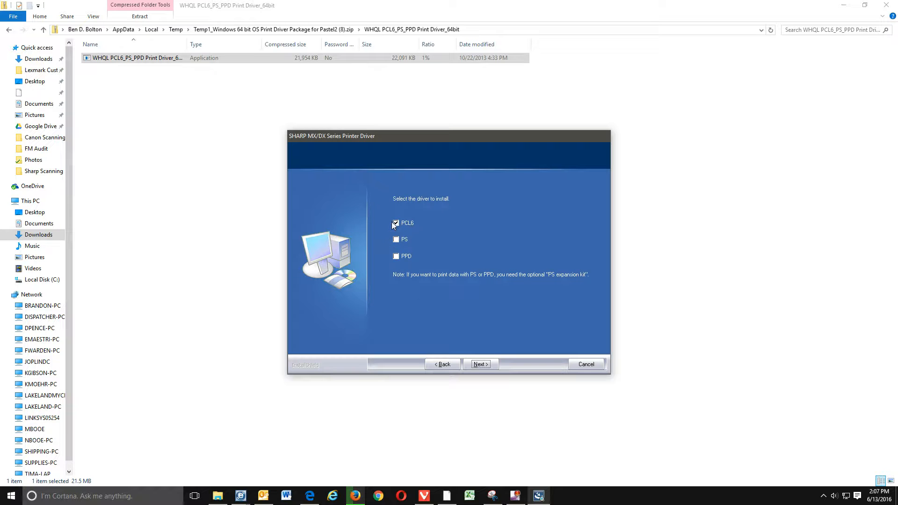
Step: Install the PCL6 driver with the MFP as the default printer, and finish the setup
{"action": "left_click", "coordinate": [489, 367]}
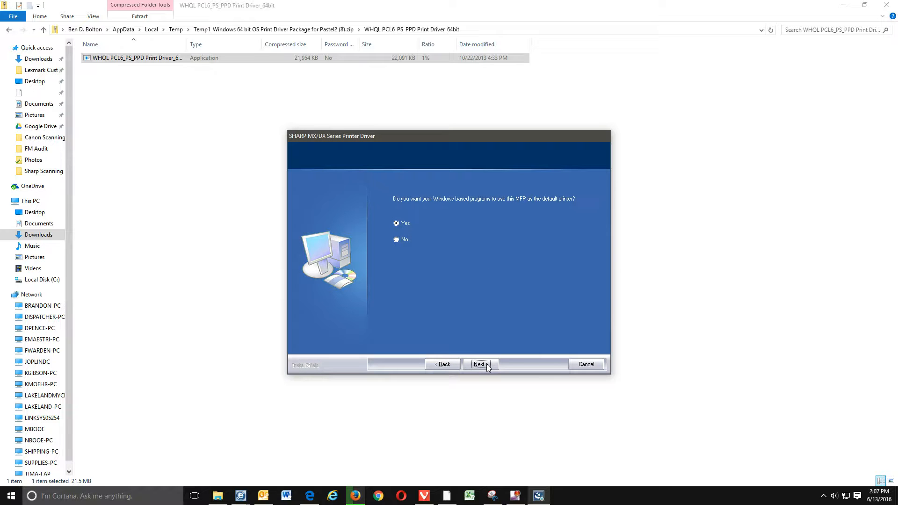
{"action": "left_click", "coordinate": [486, 366]}
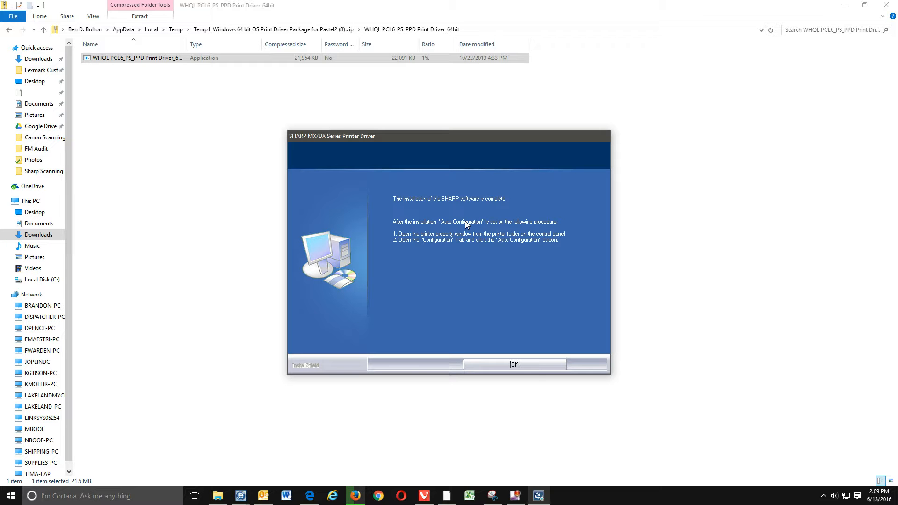
{"action": "left_click", "coordinate": [522, 366]}
Step: Minimize the open File Explorer and browser windows and open the Control Panel
{"action": "left_click", "coordinate": [842, 7]}
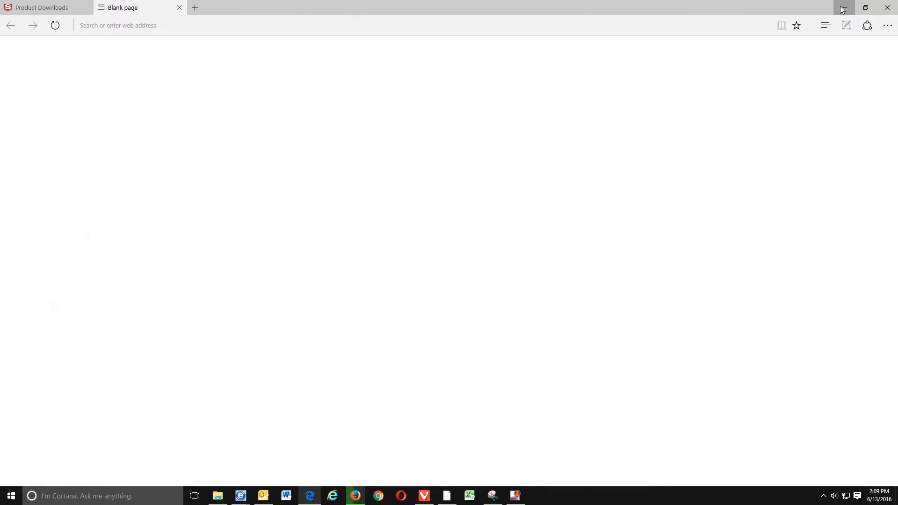
{"action": "left_click", "coordinate": [843, 8]}
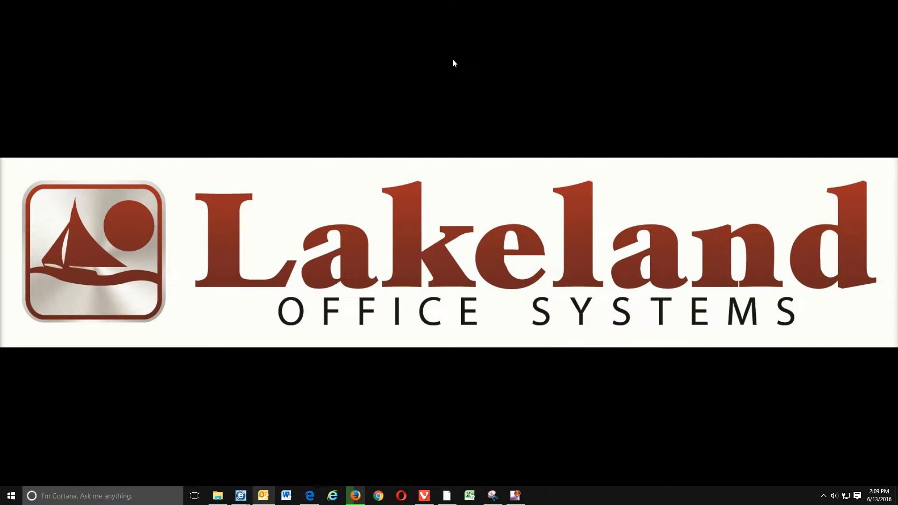
{"action": "right_click", "coordinate": [12, 498]}
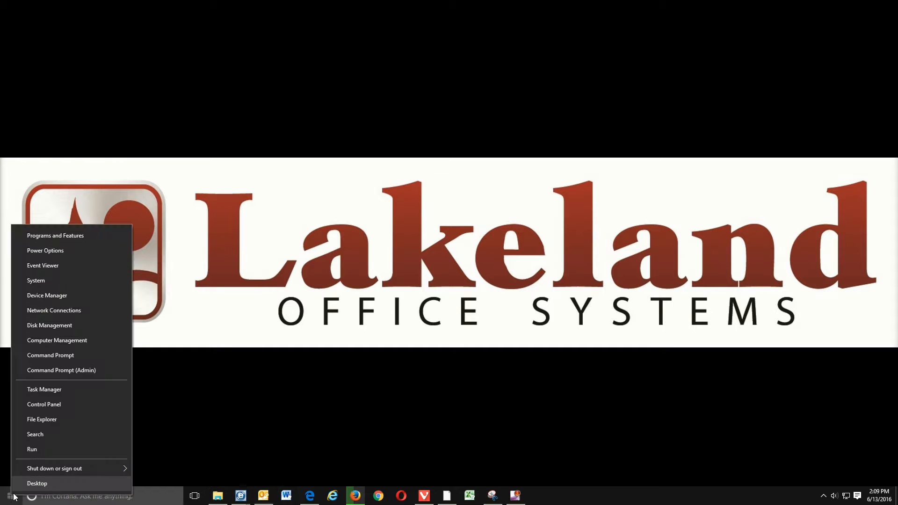
{"action": "left_click", "coordinate": [57, 406]}
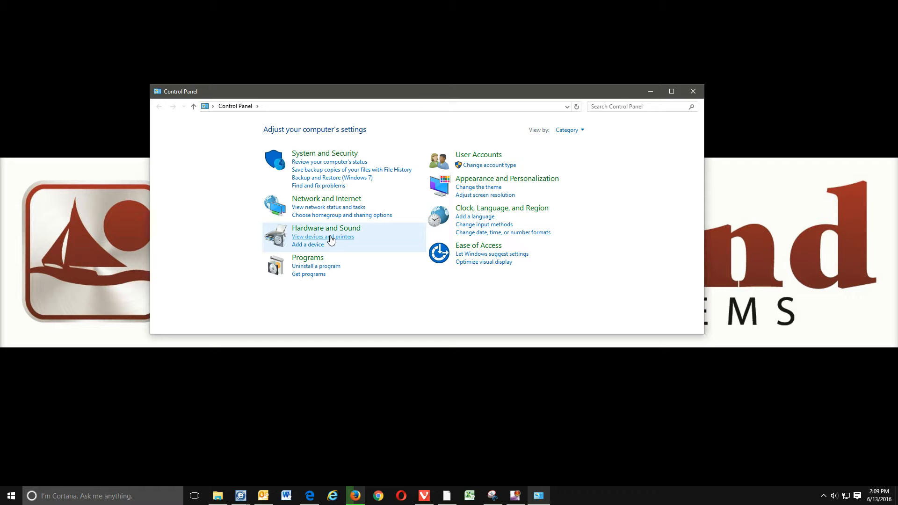
Step: Switch the Control Panel view to Large icons and back to Category
{"action": "left_click", "coordinate": [568, 131]}
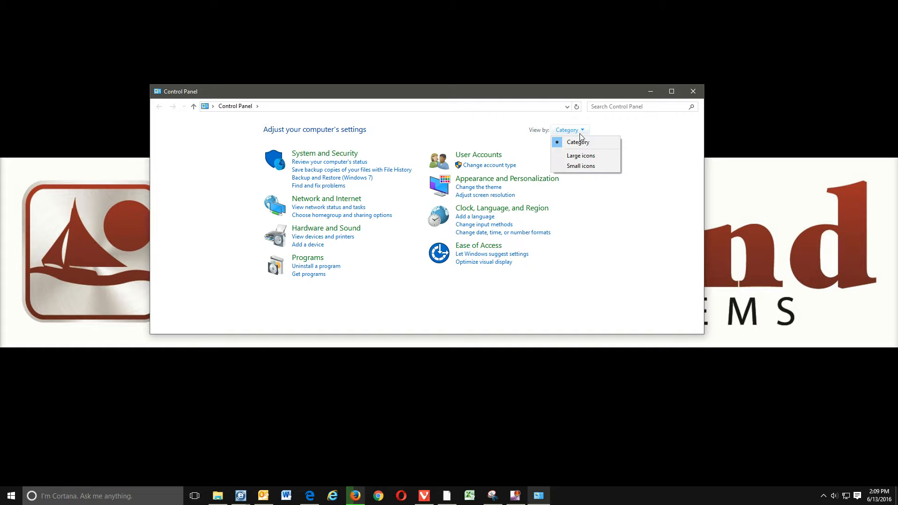
{"action": "left_click", "coordinate": [576, 154]}
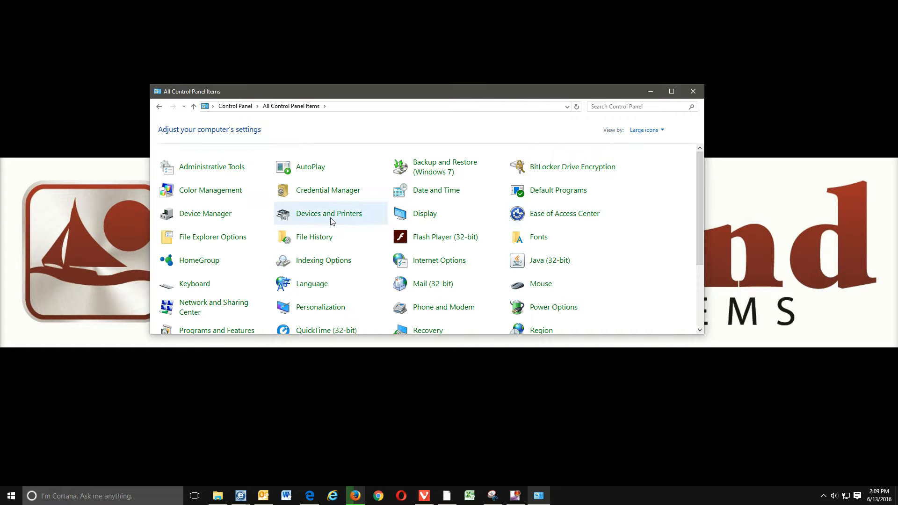
{"action": "left_click", "coordinate": [645, 131]}
{"action": "left_click", "coordinate": [652, 141]}
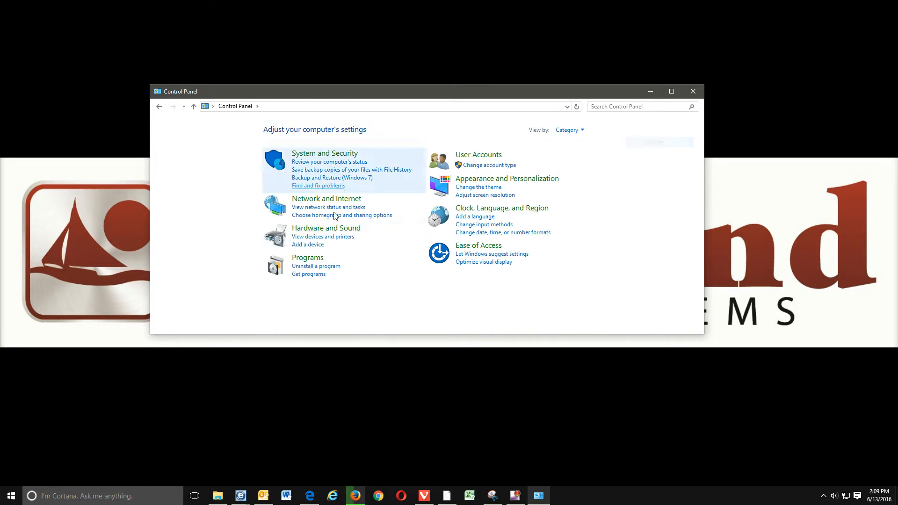
Step: Open the printer properties of the SHARP MX-2600N from Devices and Printers
{"action": "left_click", "coordinate": [336, 241]}
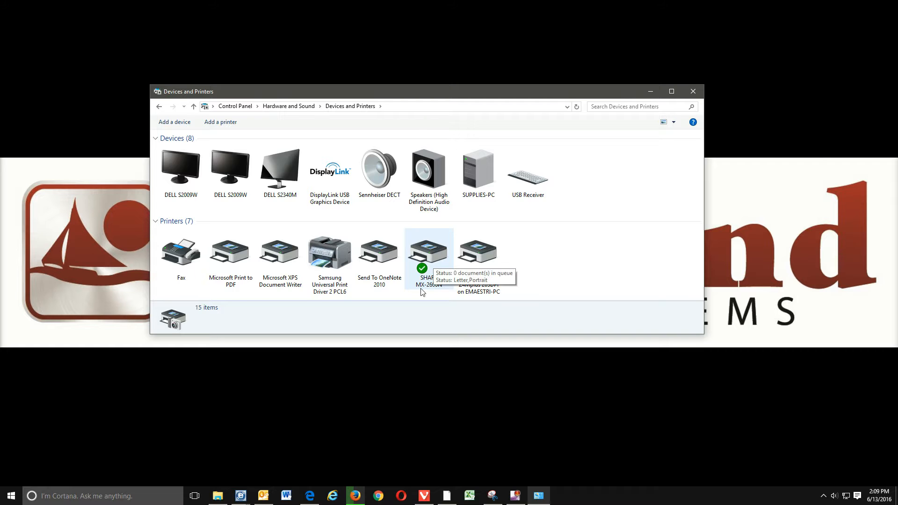
{"action": "right_click", "coordinate": [435, 265]}
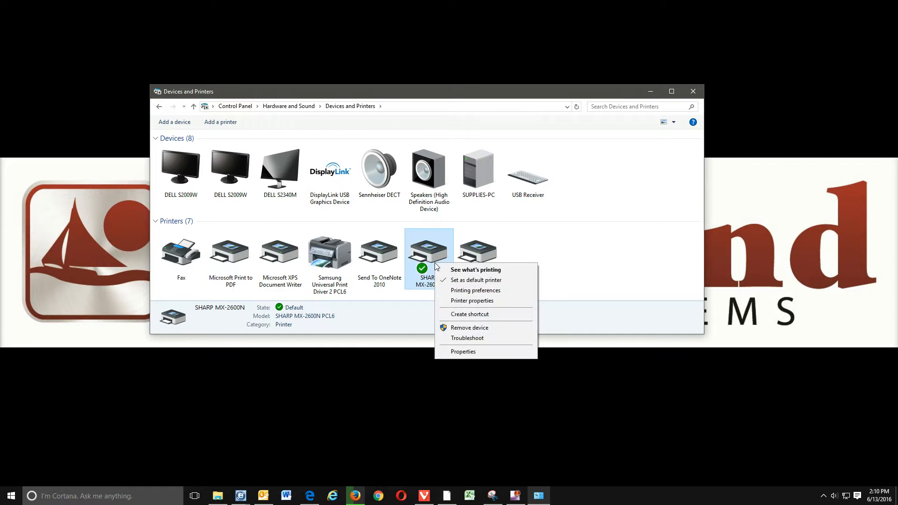
{"action": "left_click", "coordinate": [465, 302]}
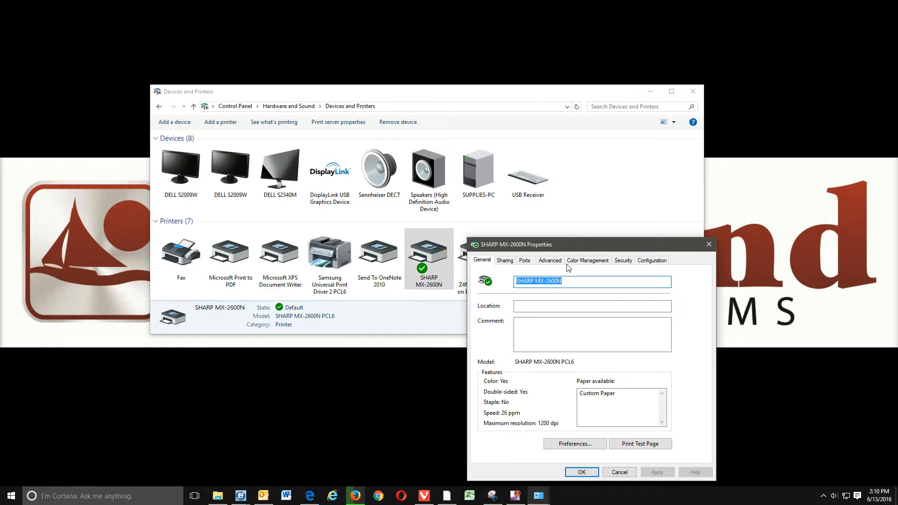
{"action": "left_click_drag", "start_coordinate": [501, 216], "coordinate": [446, 175]}
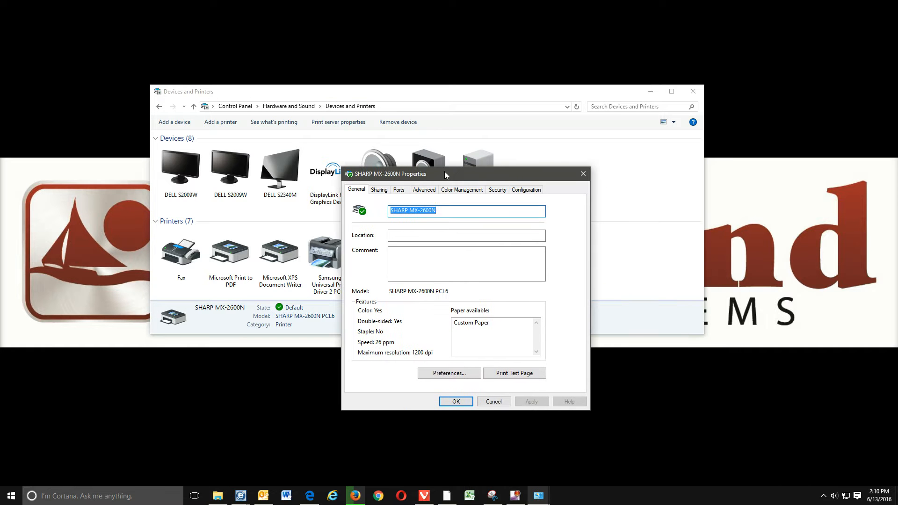
Step: Run the printer's Auto Configuration and apply Four Trays, output tray (None), Large Capacity Tray No and Right Tray No
{"action": "left_click", "coordinate": [532, 190]}
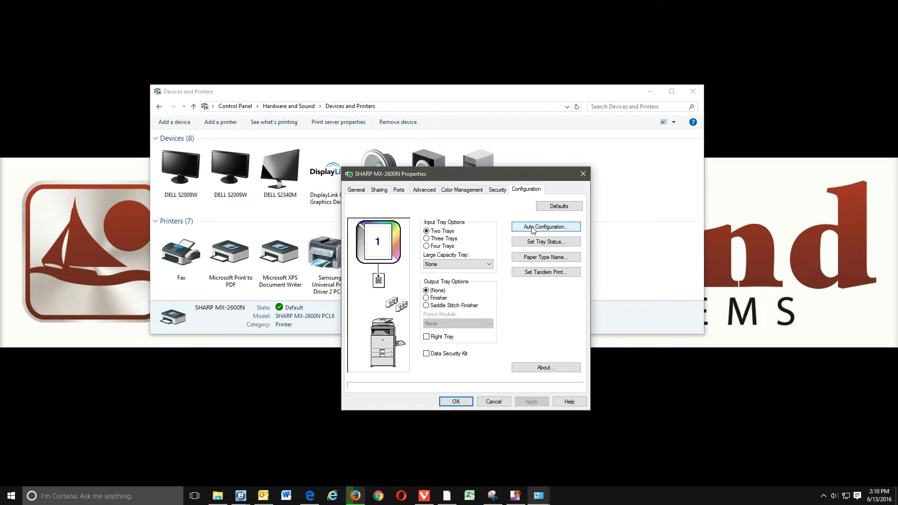
{"action": "left_click", "coordinate": [532, 228]}
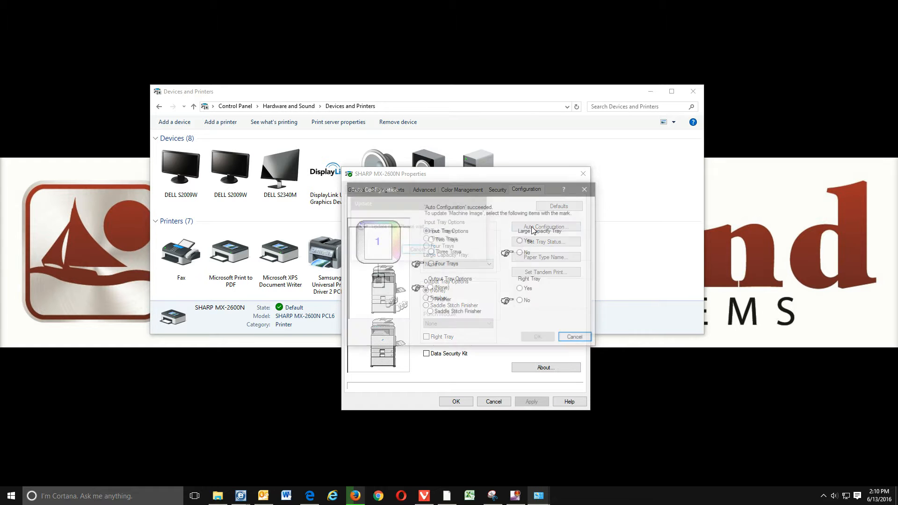
{"action": "left_click_drag", "start_coordinate": [489, 190], "coordinate": [486, 177]}
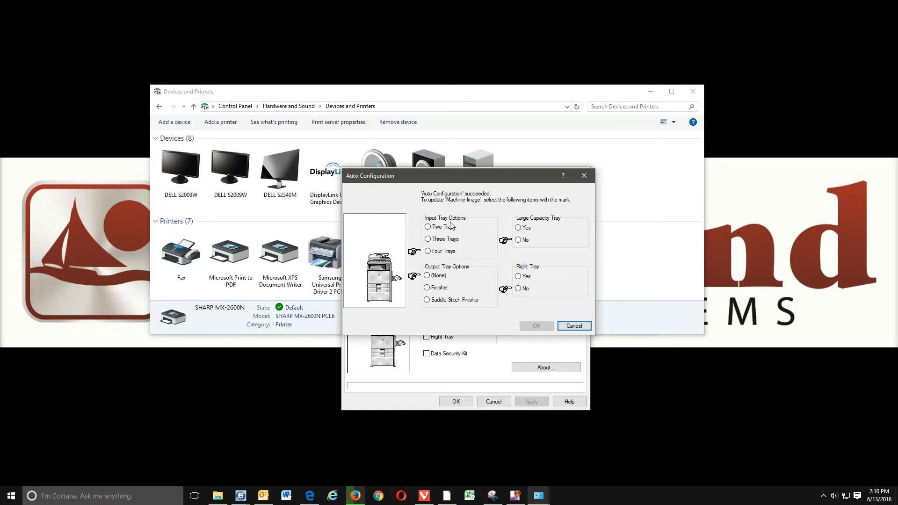
{"action": "left_click", "coordinate": [428, 252]}
{"action": "left_click", "coordinate": [429, 276]}
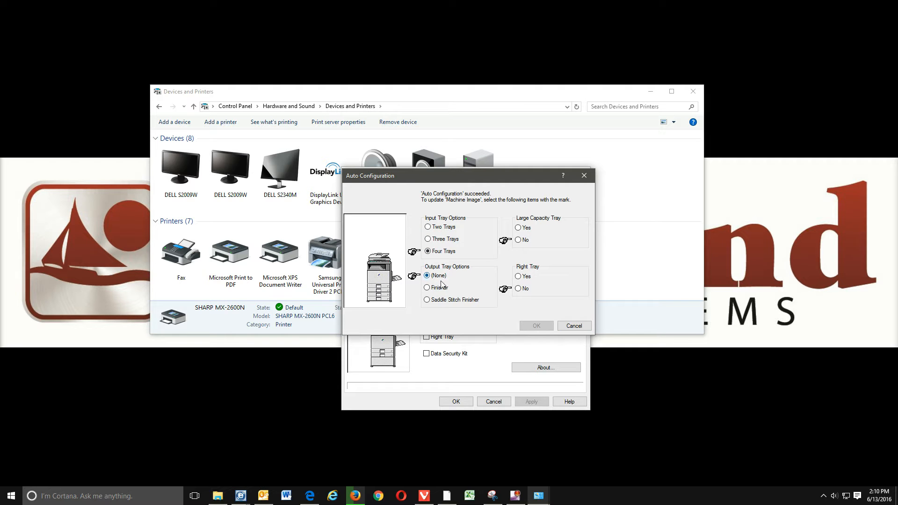
{"action": "left_click", "coordinate": [518, 288]}
{"action": "left_click", "coordinate": [519, 240]}
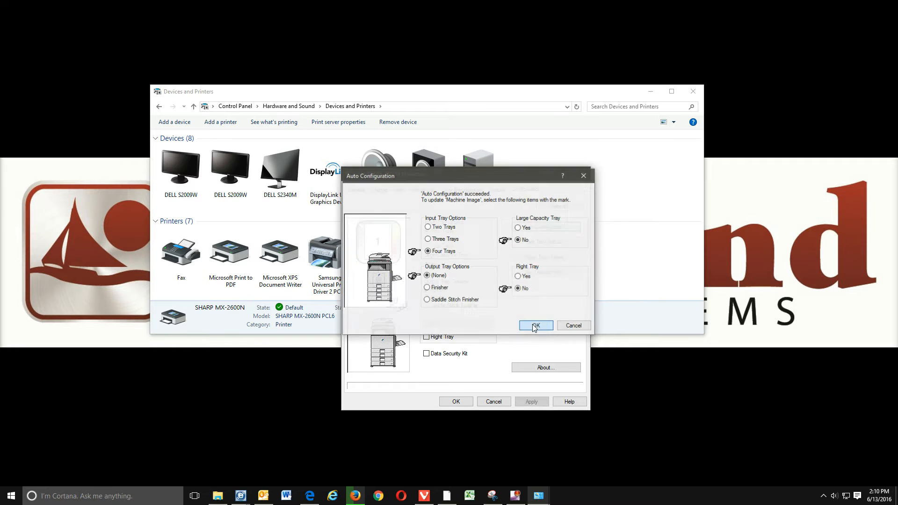
{"action": "left_click", "coordinate": [533, 325]}
{"action": "left_click", "coordinate": [534, 401]}
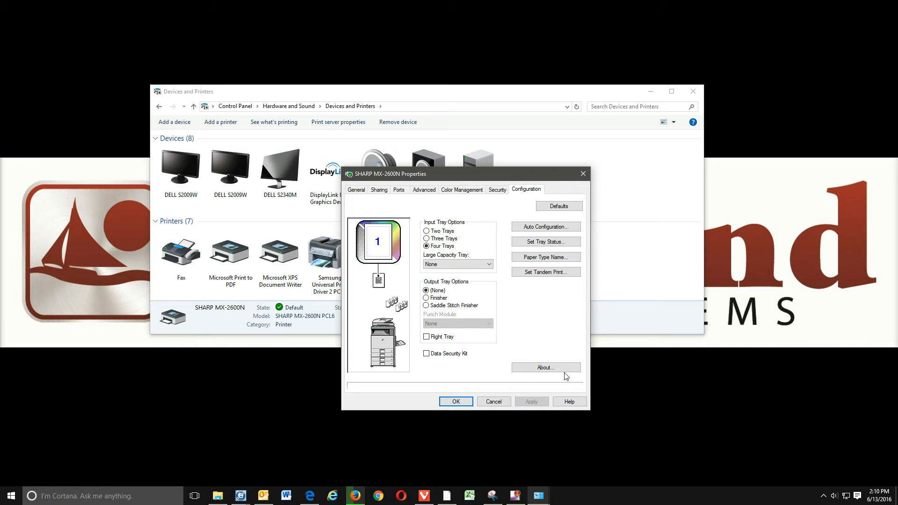
Step: Print a test page on the SHARP MX-2600N, and close its properties and Devices and Printers
{"action": "left_click", "coordinate": [356, 190]}
{"action": "left_click", "coordinate": [530, 378]}
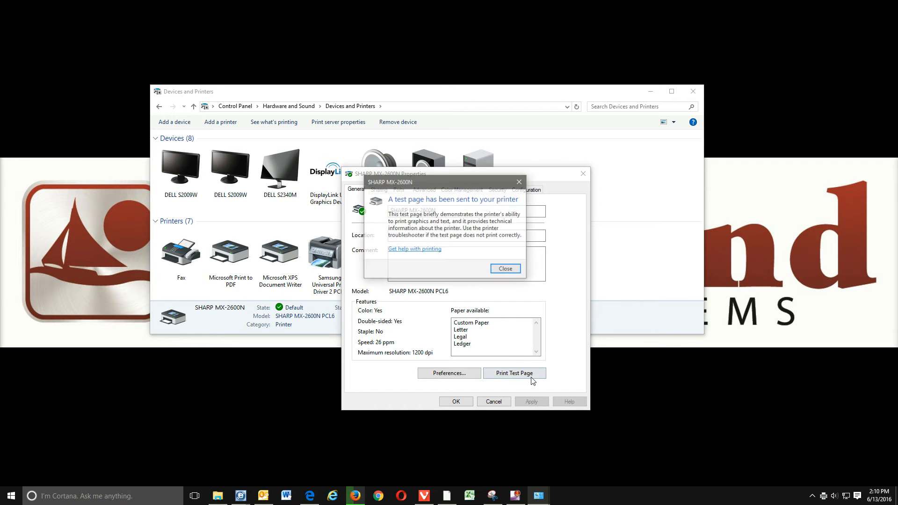
{"action": "left_click", "coordinate": [512, 270]}
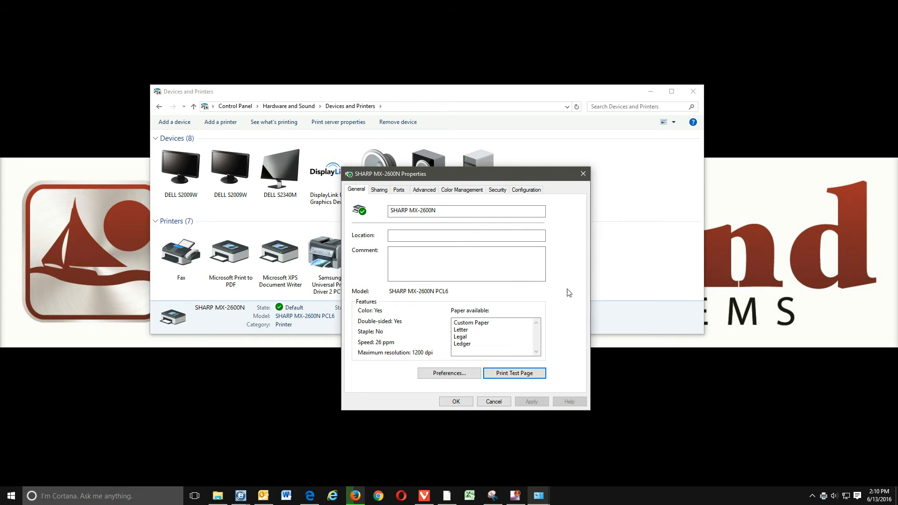
{"action": "left_click", "coordinate": [456, 401]}
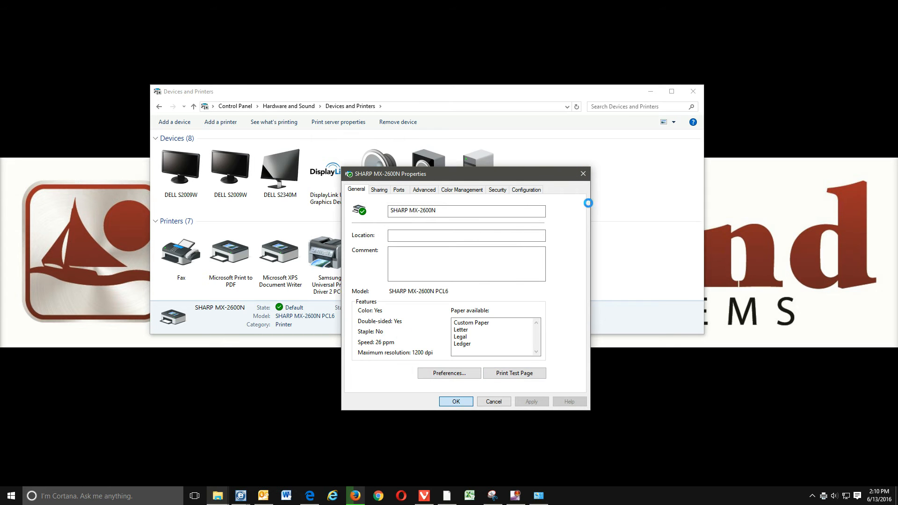
{"action": "left_click", "coordinate": [693, 93]}
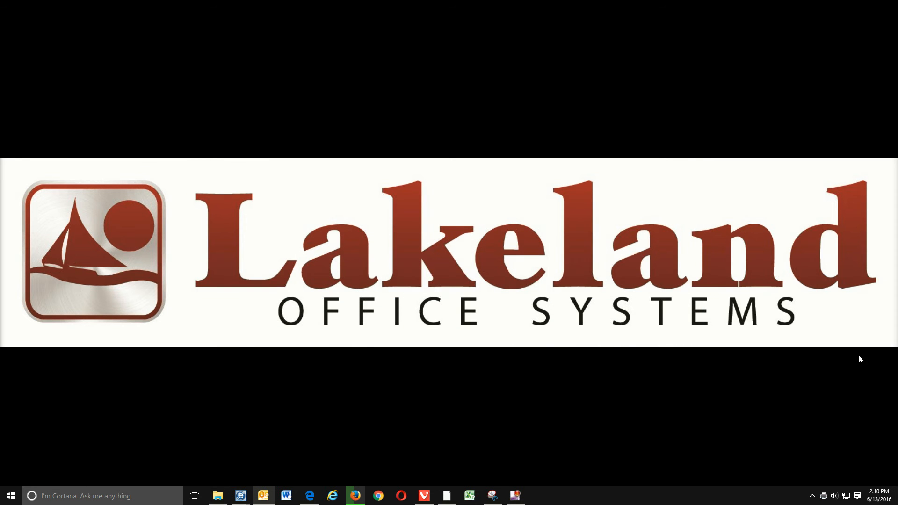